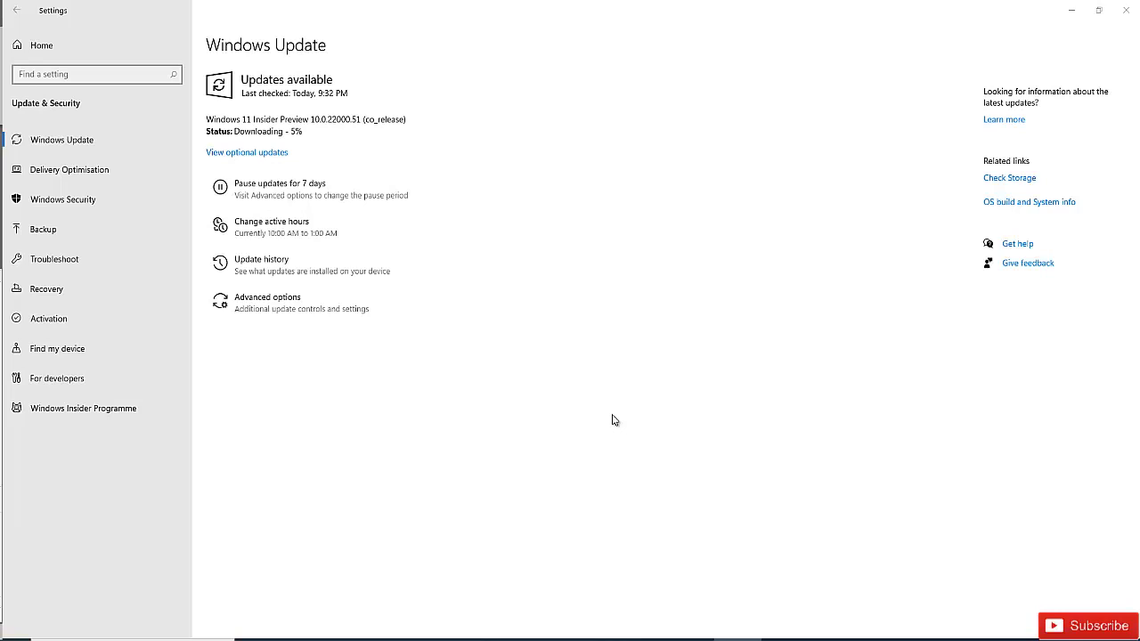
Review the available Insider channels in the Windows Insider Programme settings and return to the Windows Update page
click(97, 409)
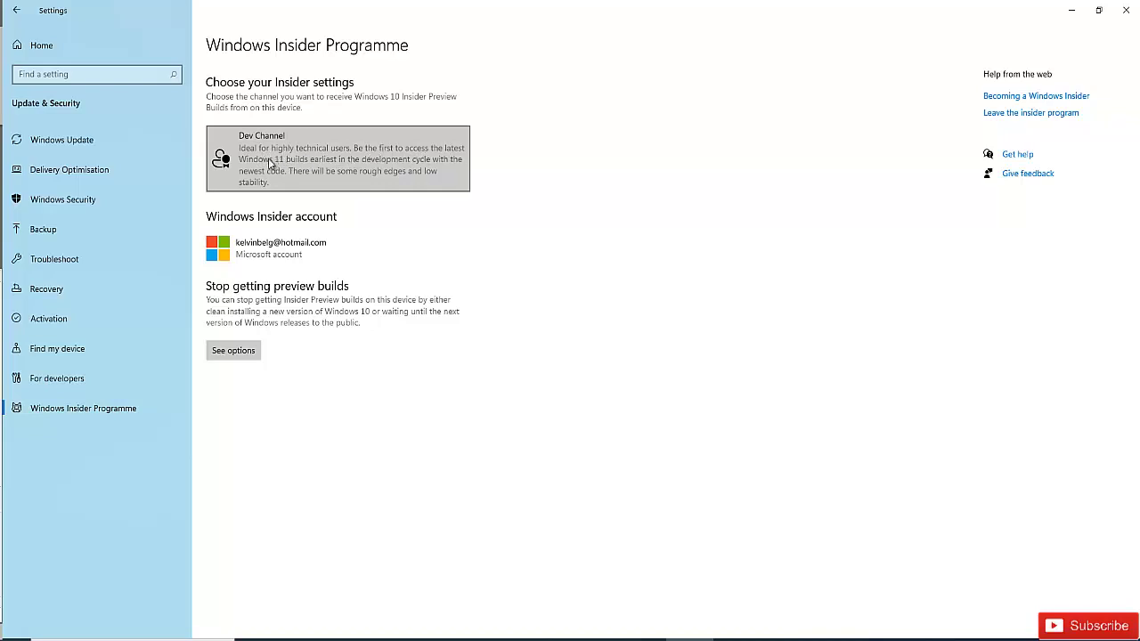
click(314, 165)
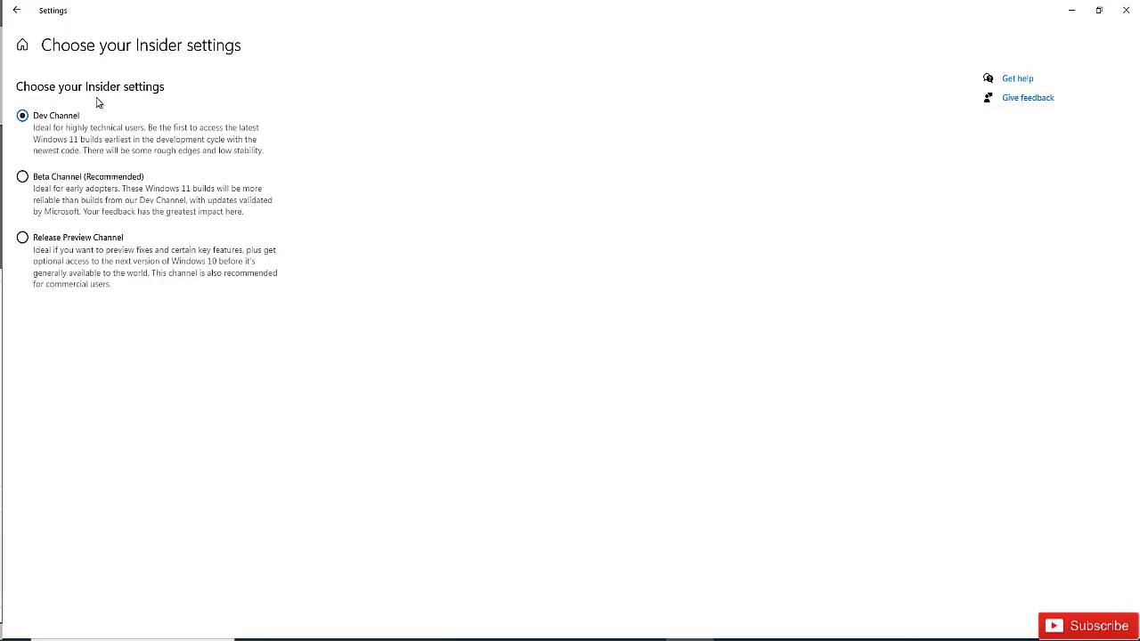
click(16, 10)
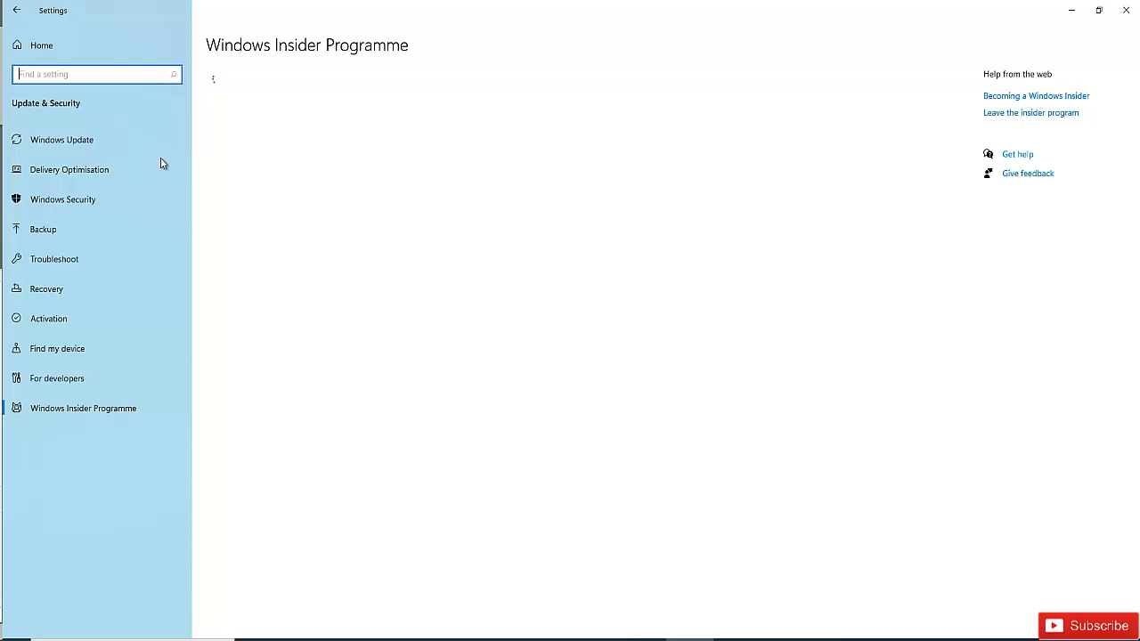
click(91, 144)
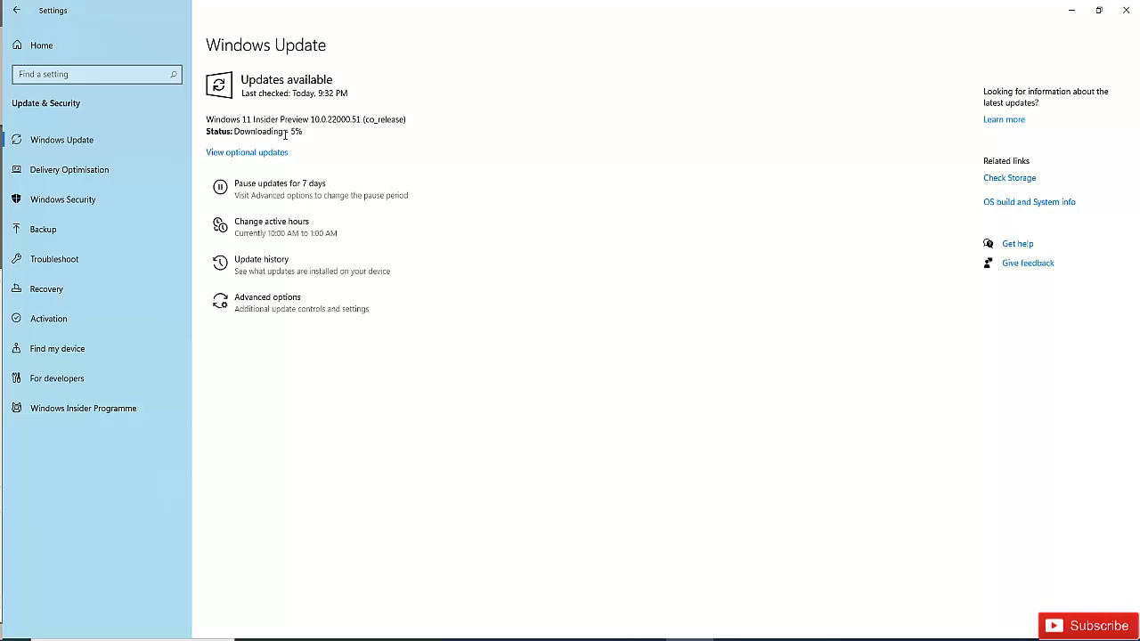
Run winver to check the installed Windows version and move its window clear of the update status
key(super)
text(win)
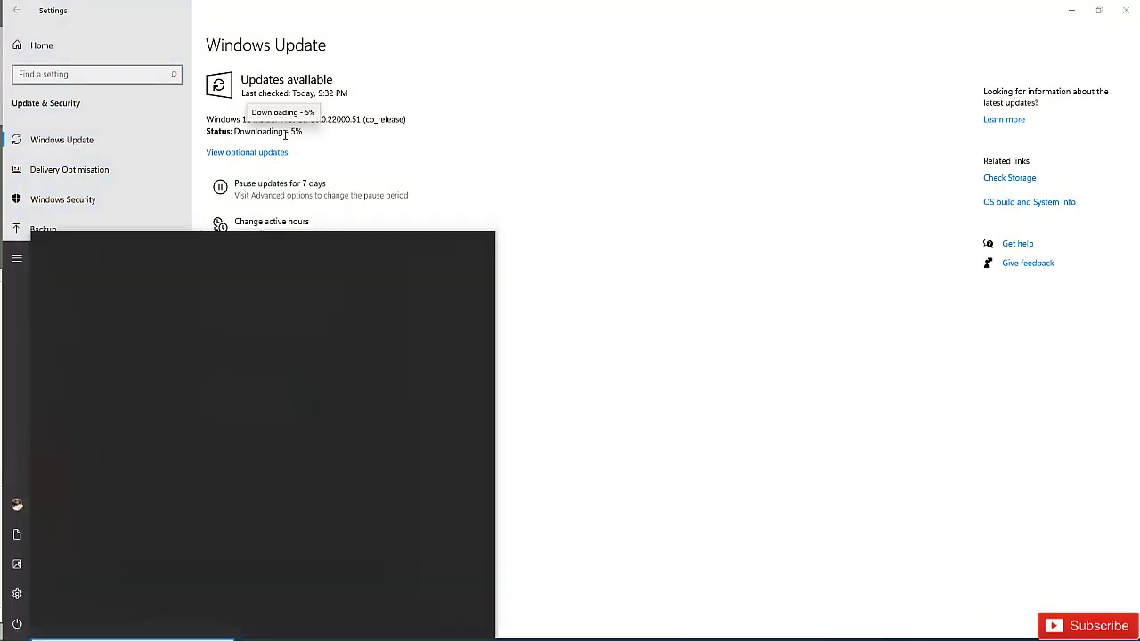
text(ver)
key(Return)
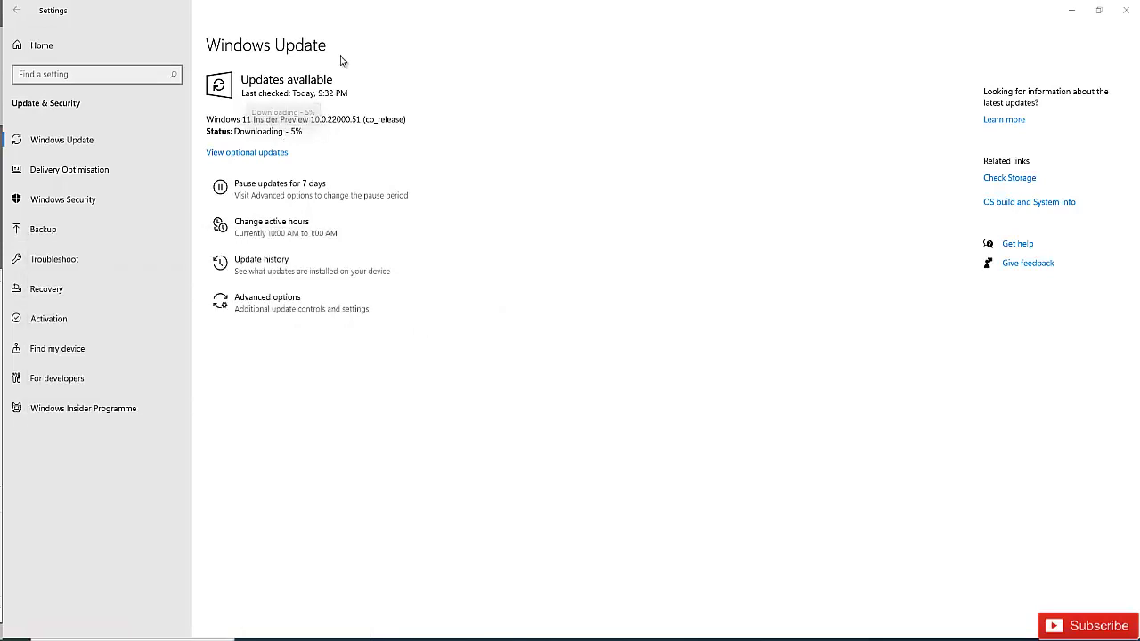
drag(175, 33, 781, 79)
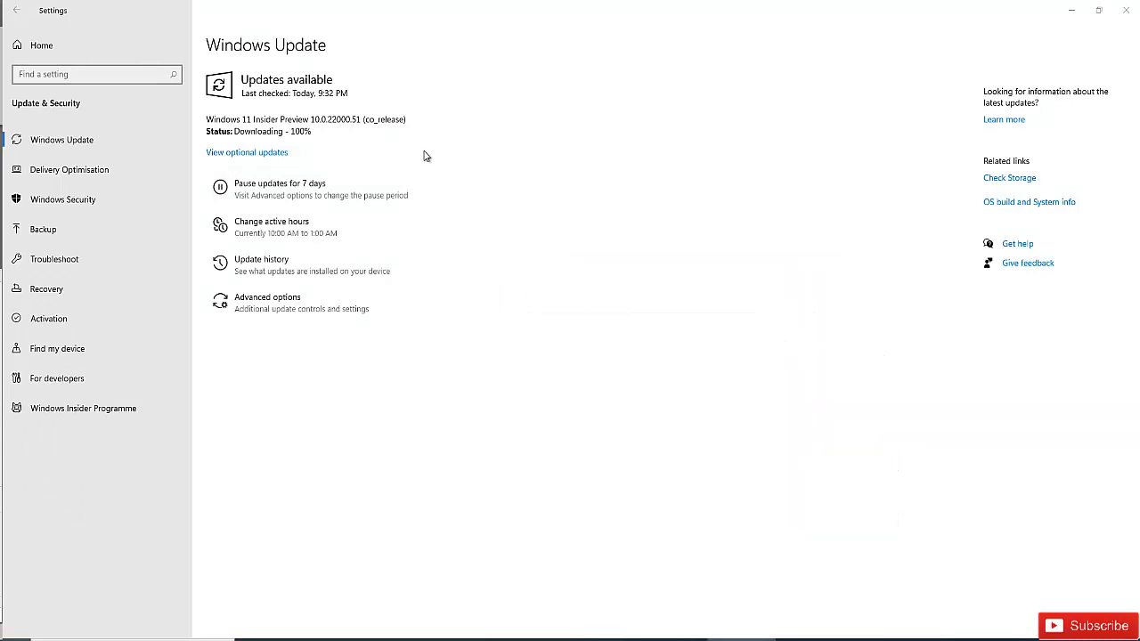
Search for msinfo and open the System Information app
key(super)
text(si)
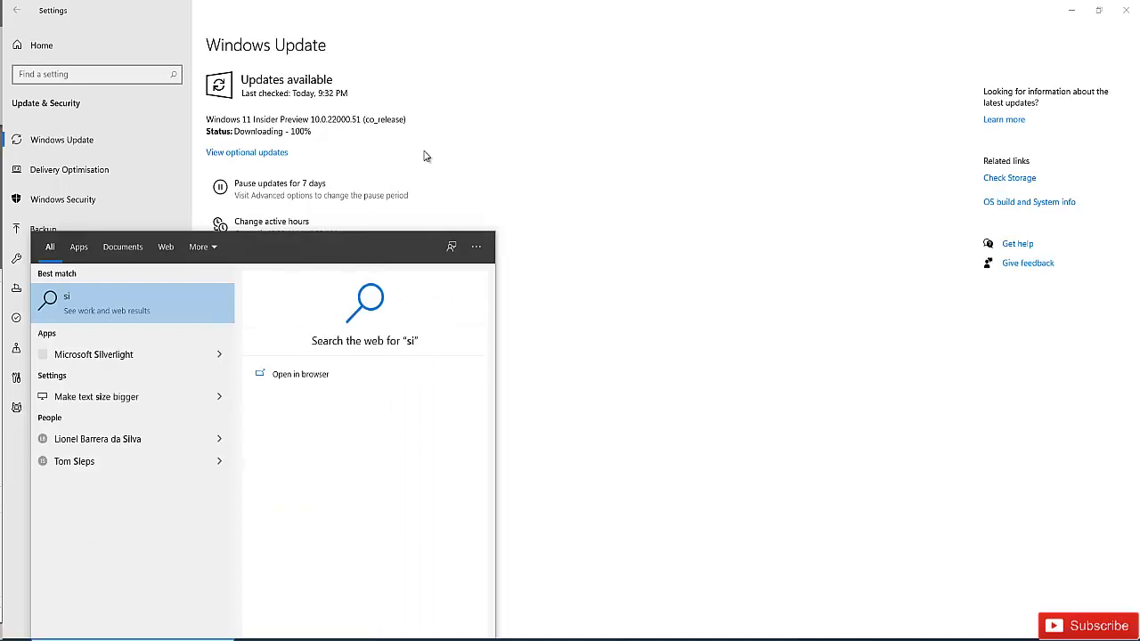
key(BackSpace)
key(BackSpace)
text(msinfo)
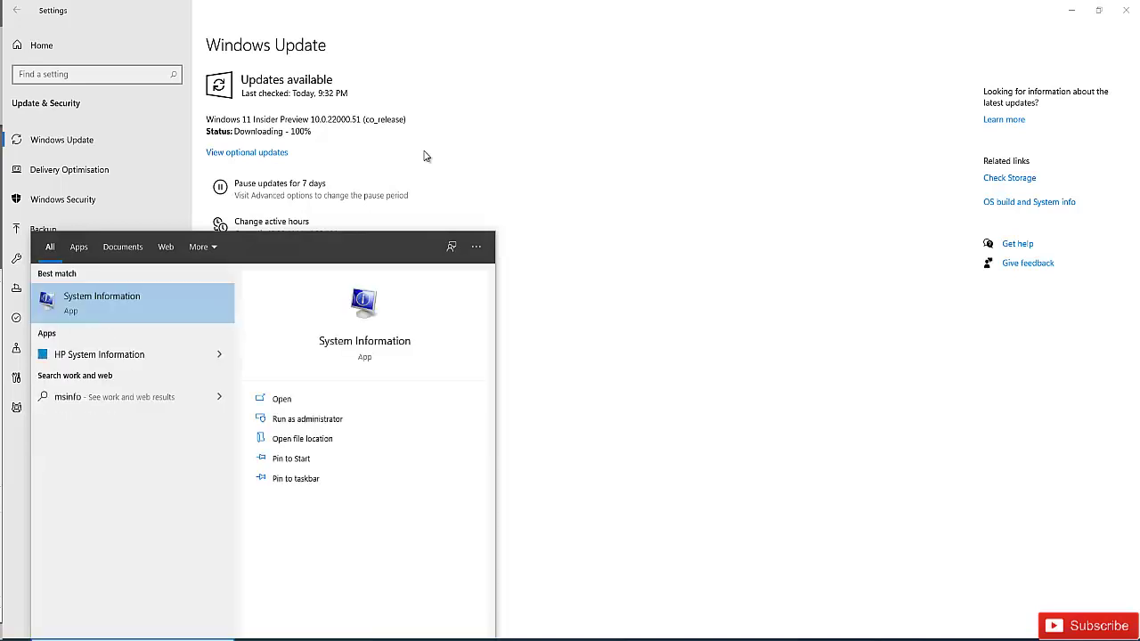
key(Return)
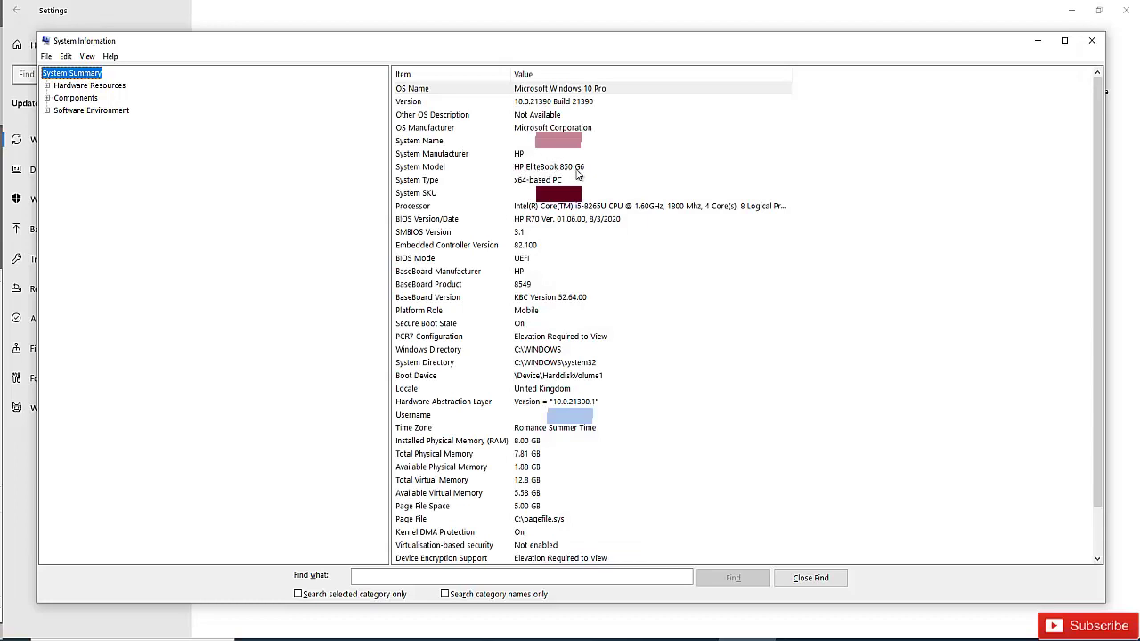
Examine the system model, installed physical memory and OS name in the system summary, and minimise the window
click(586, 171)
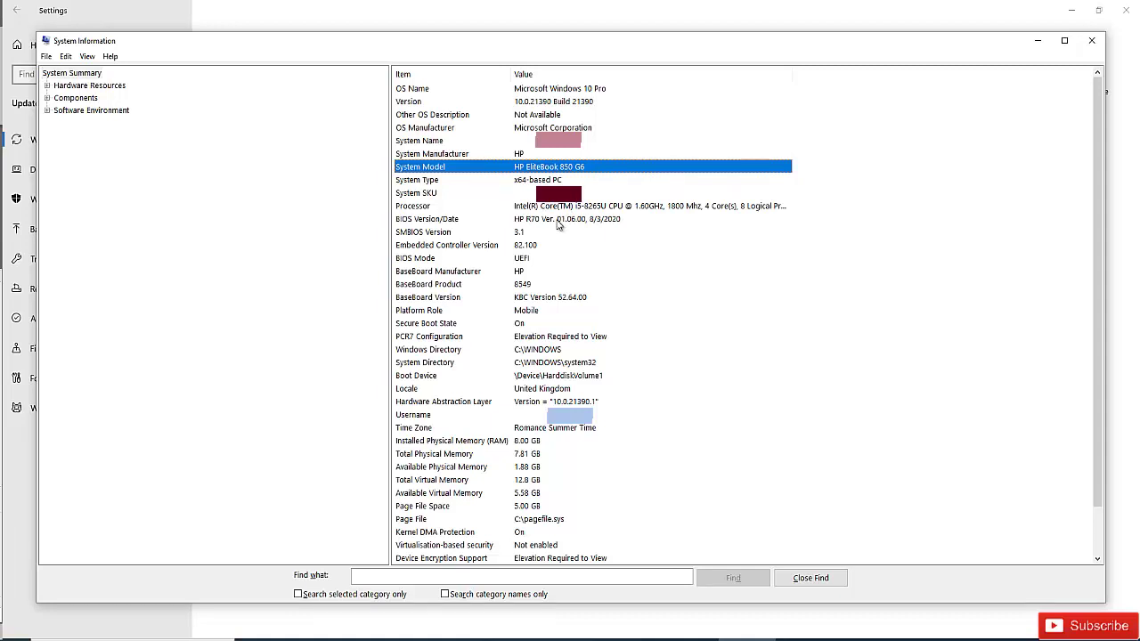
click(524, 445)
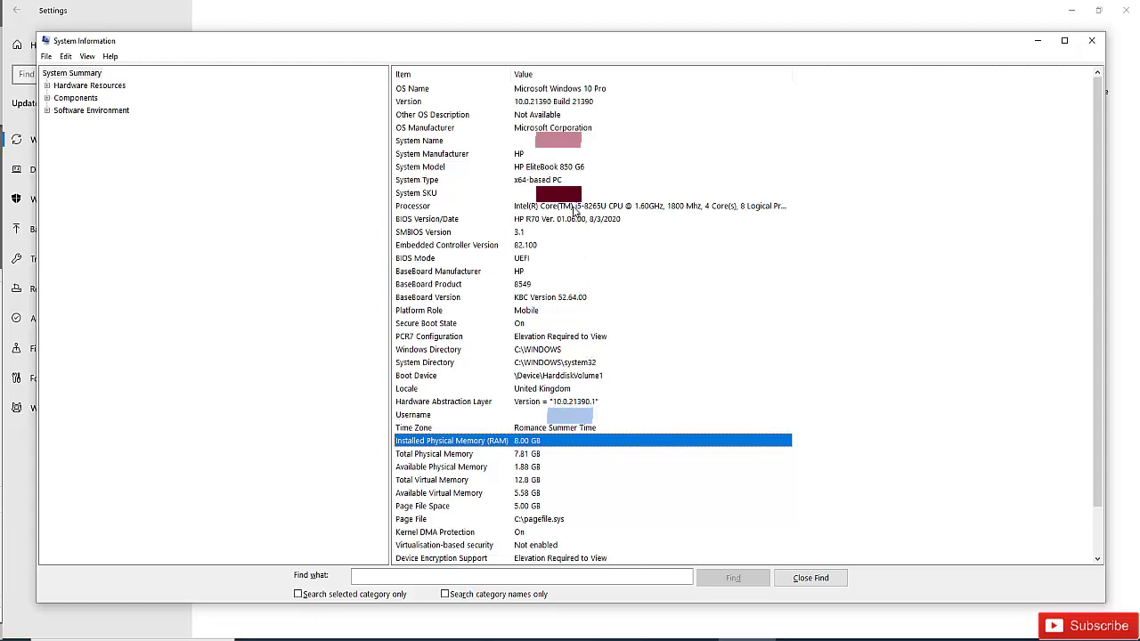
click(548, 165)
click(552, 91)
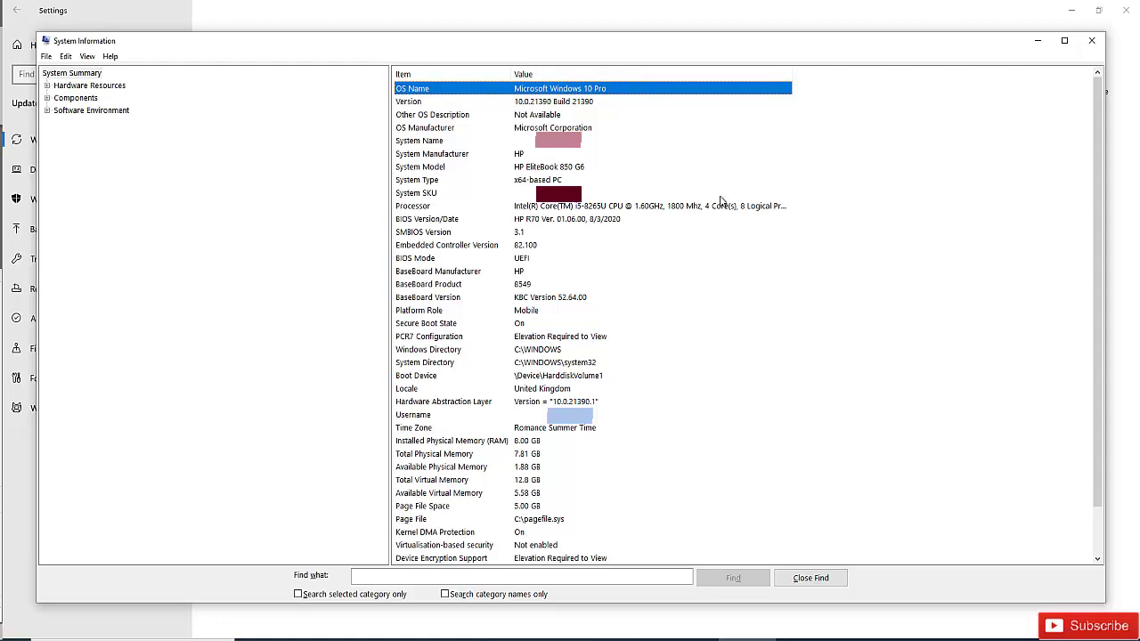
click(1038, 41)
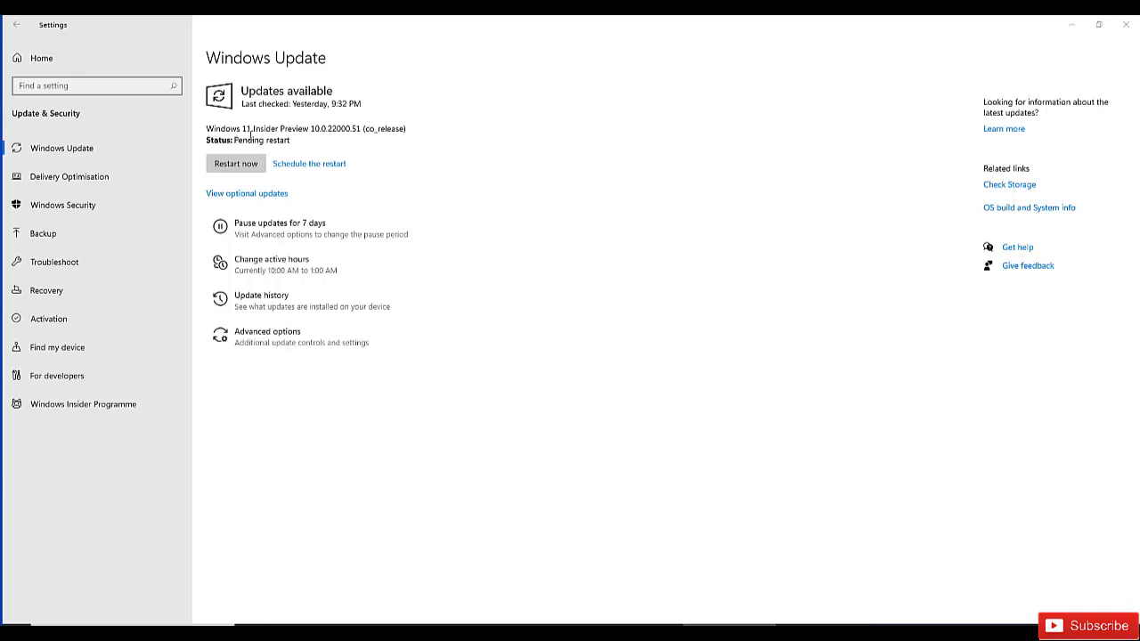
View the restart scheduling page for the pending Windows 11 update and dismiss the restart notification
click(298, 167)
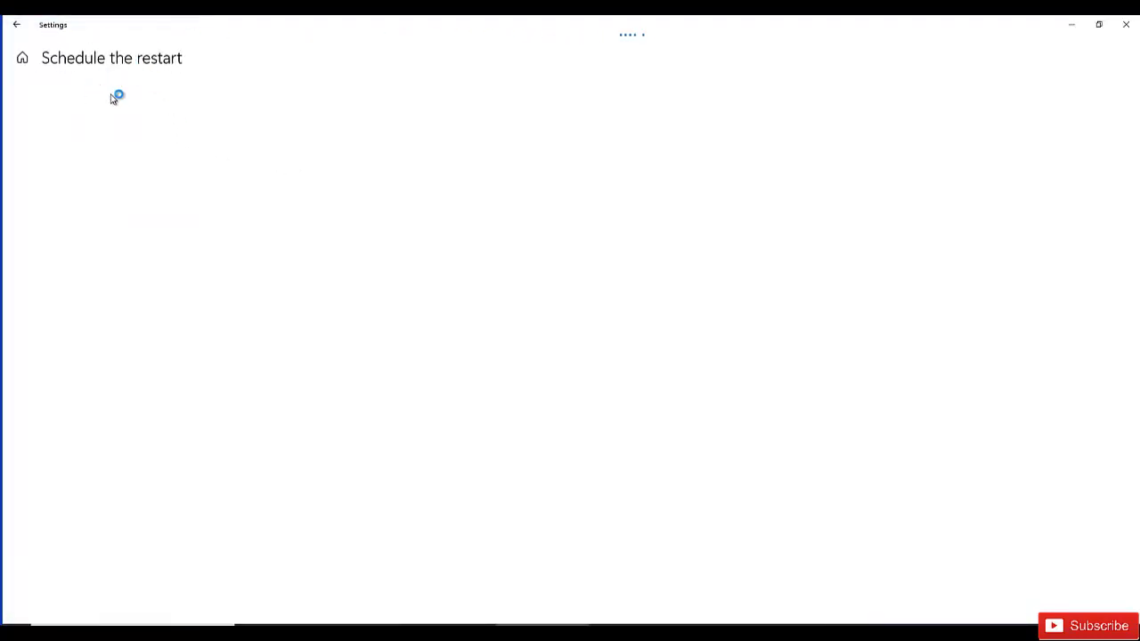
click(23, 27)
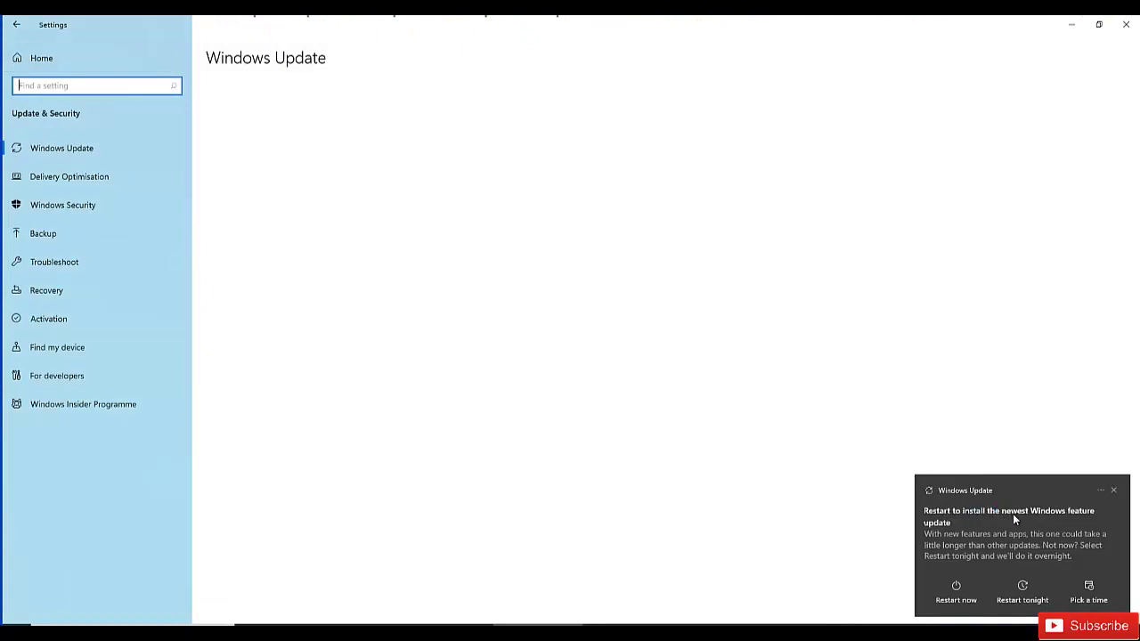
click(1114, 491)
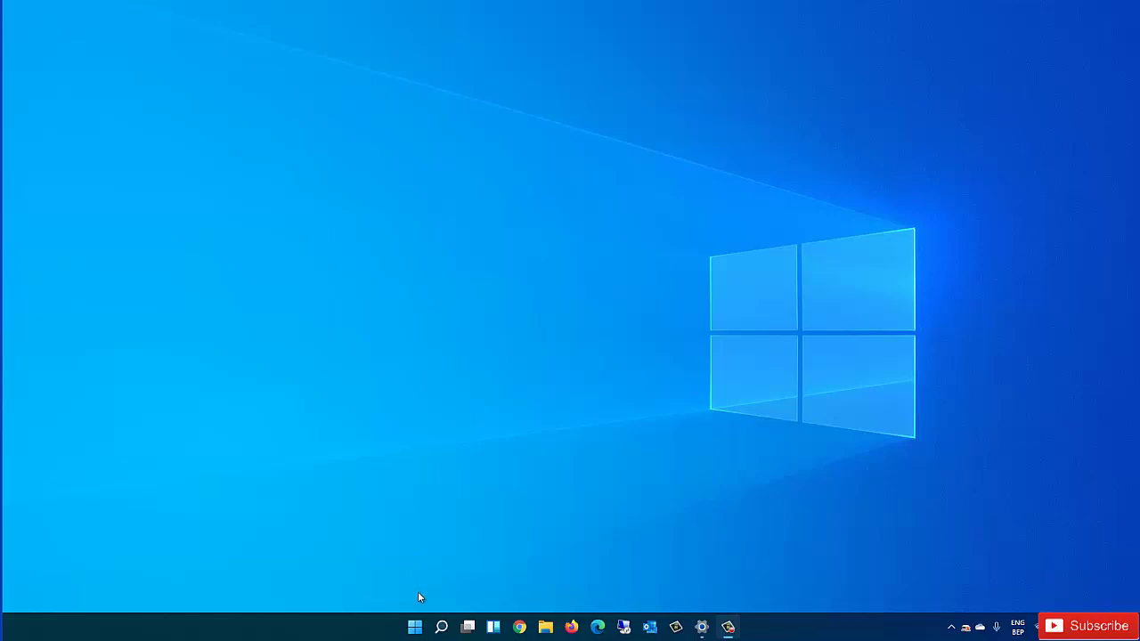
Move the pinned Settings app to the end of the Start menu's first row and open Settings
click(414, 627)
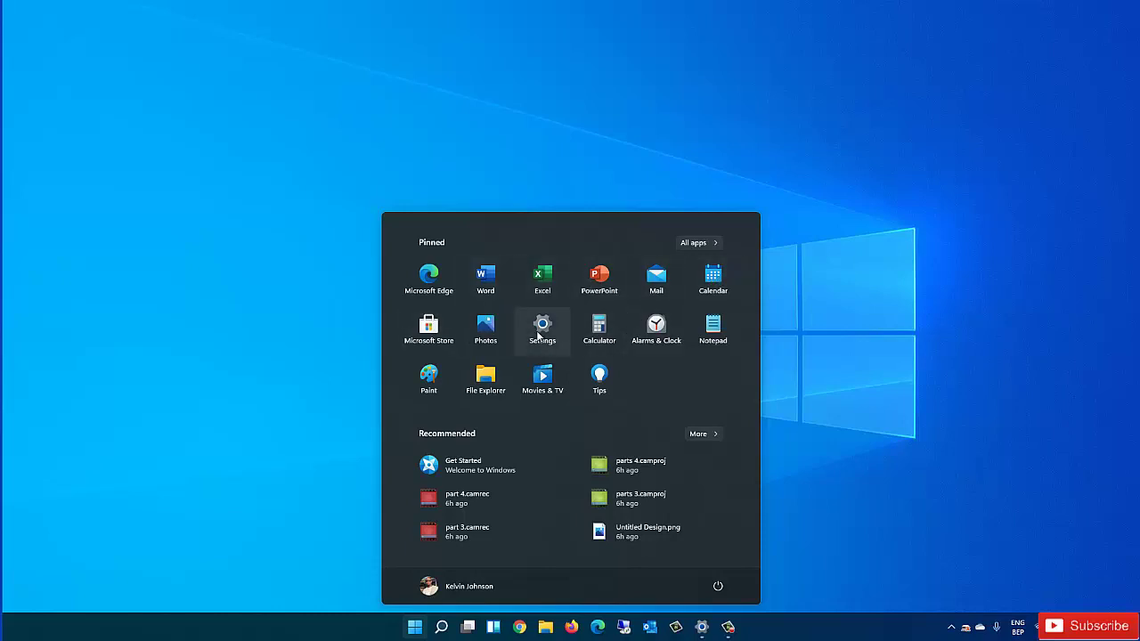
drag(563, 330, 697, 288)
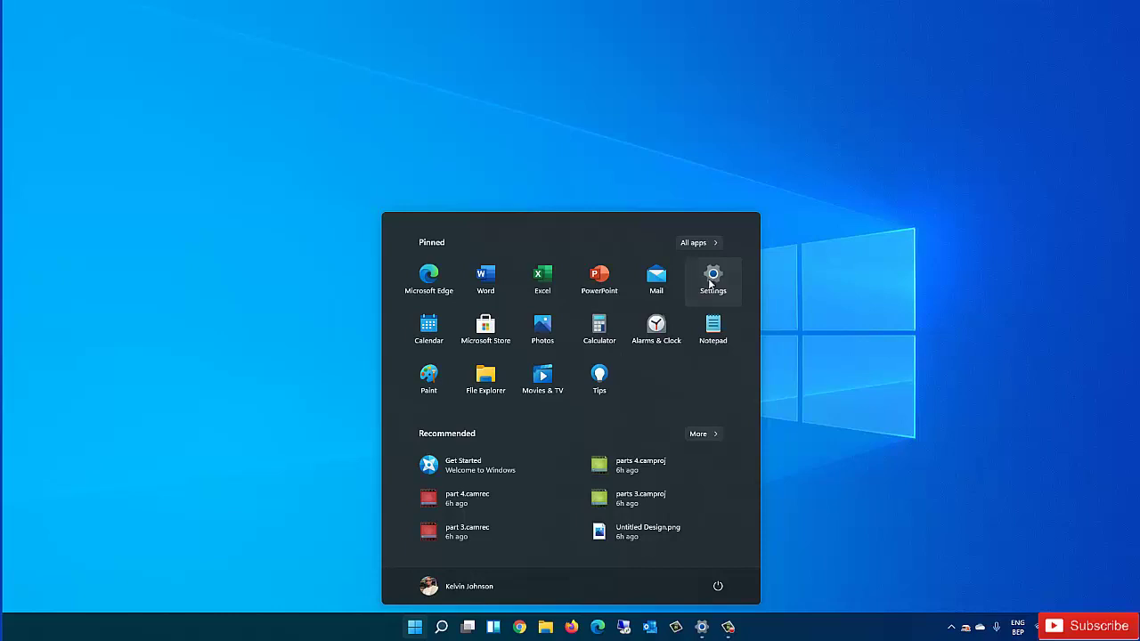
click(711, 278)
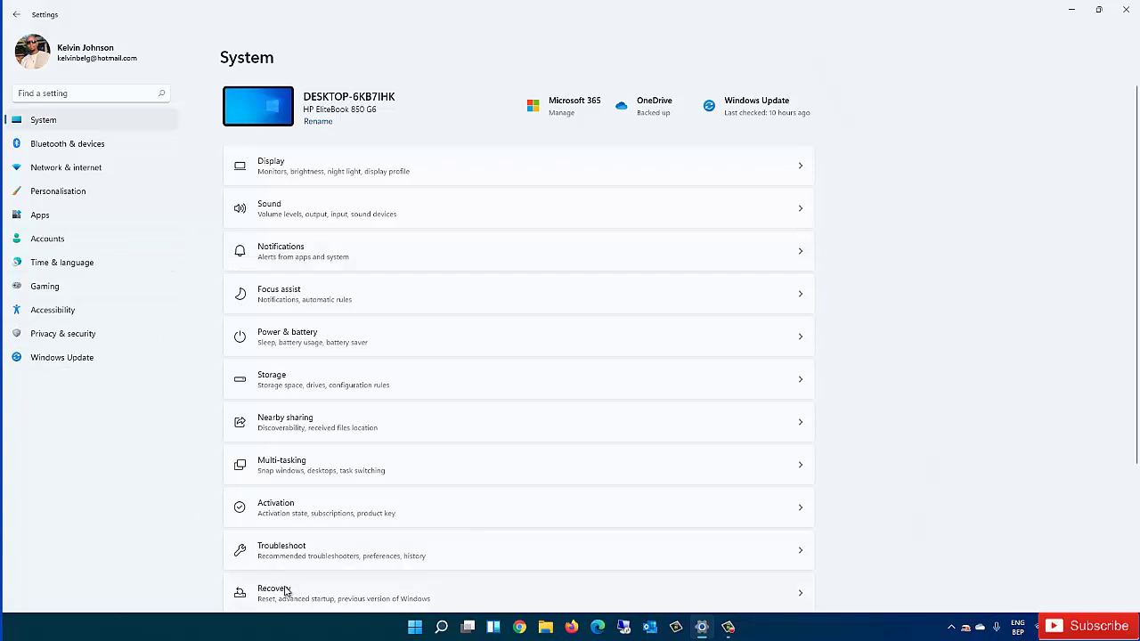
Review the device specifications, Windows specifications and related settings on the system's About page
scroll(357, 496, down, 3)
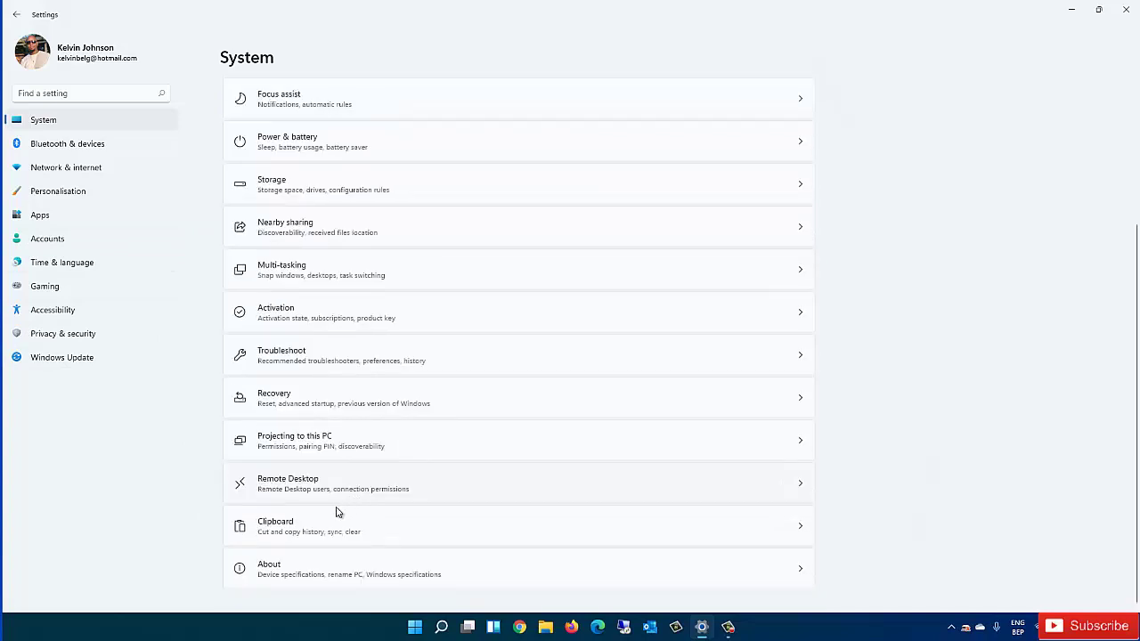
click(328, 575)
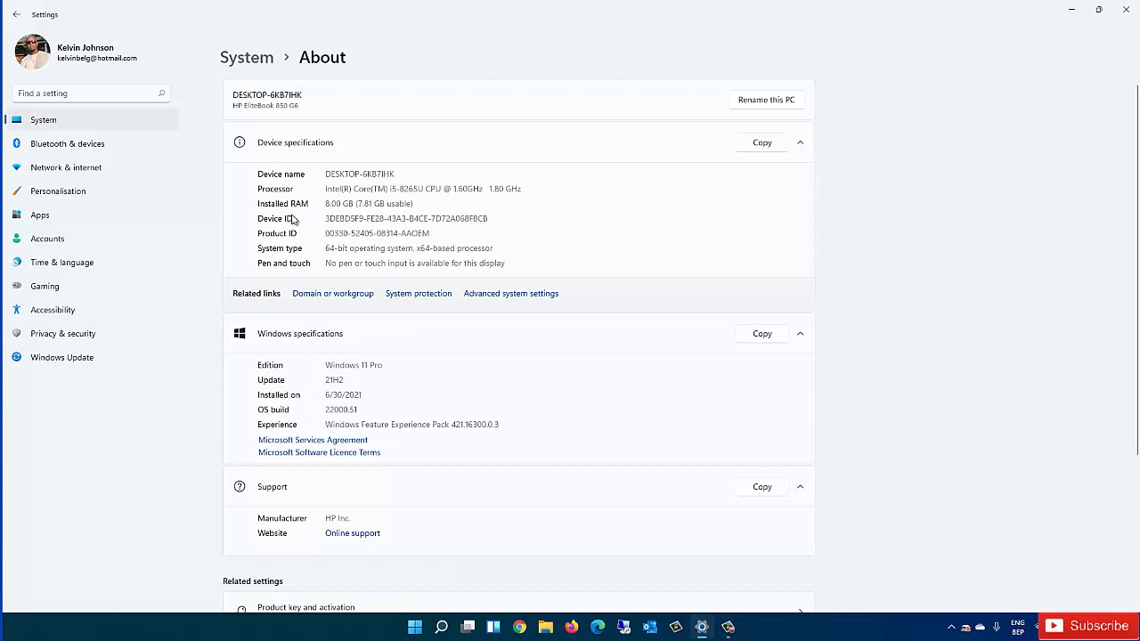
scroll(320, 405, down, 2)
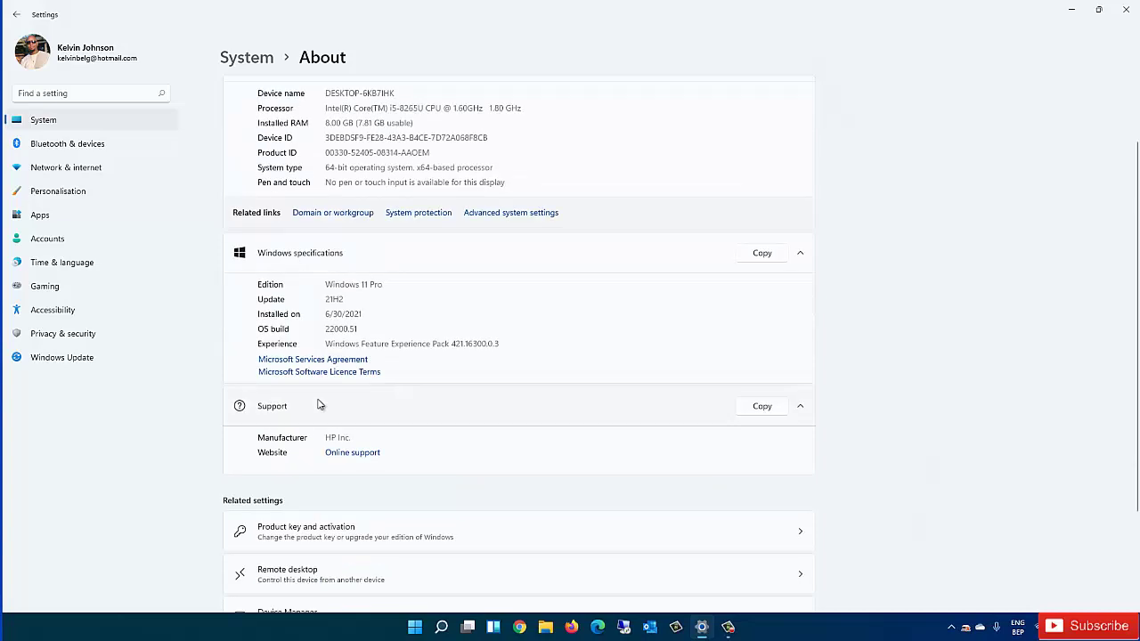
scroll(320, 405, down, 3)
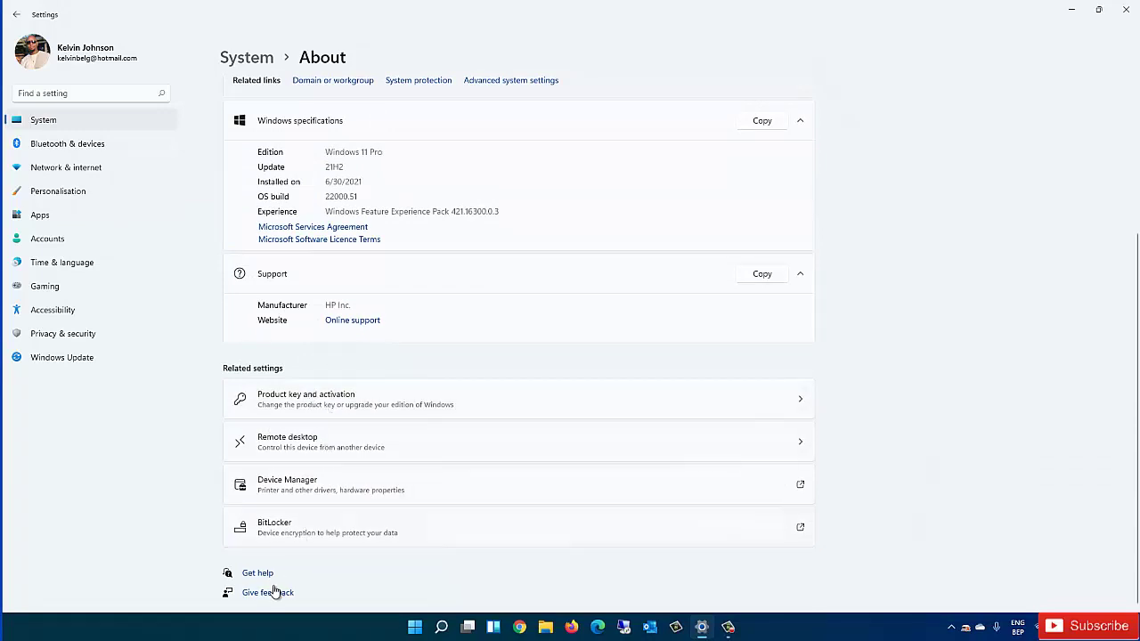
scroll(281, 463, up, 5)
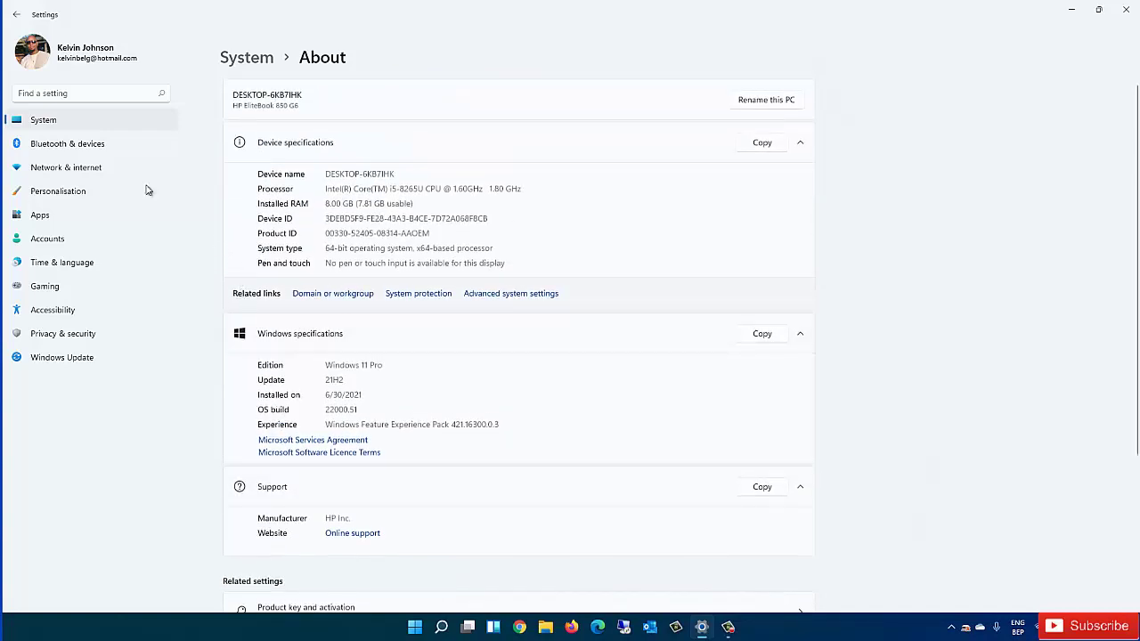
Go to Windows Update in Settings and check for new updates
click(60, 153)
scroll(383, 294, down, 2)
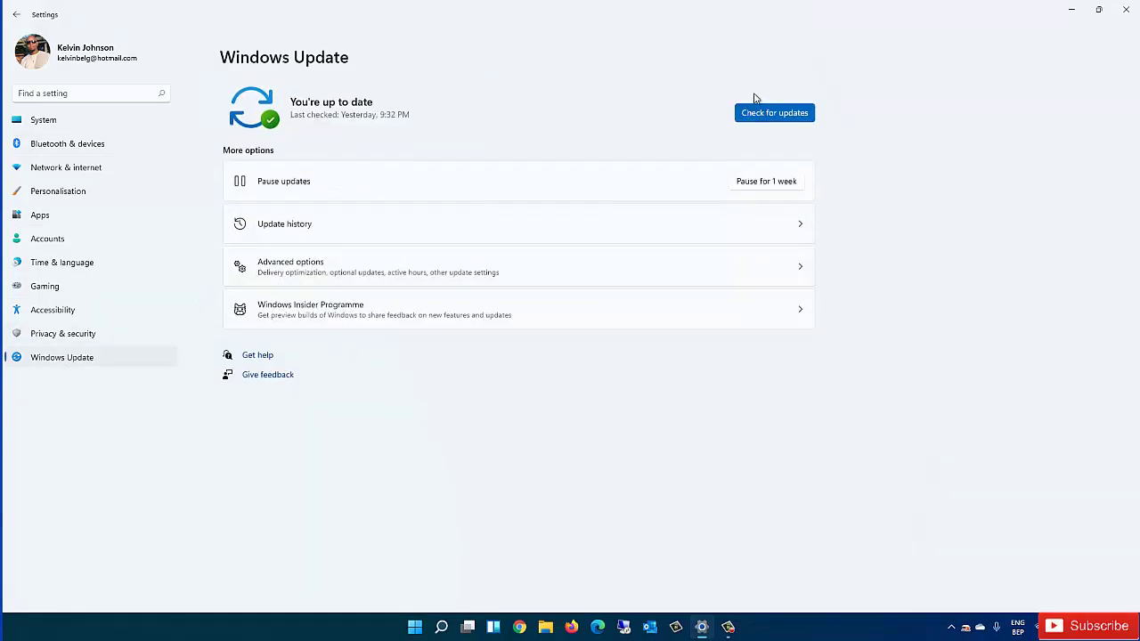
click(774, 113)
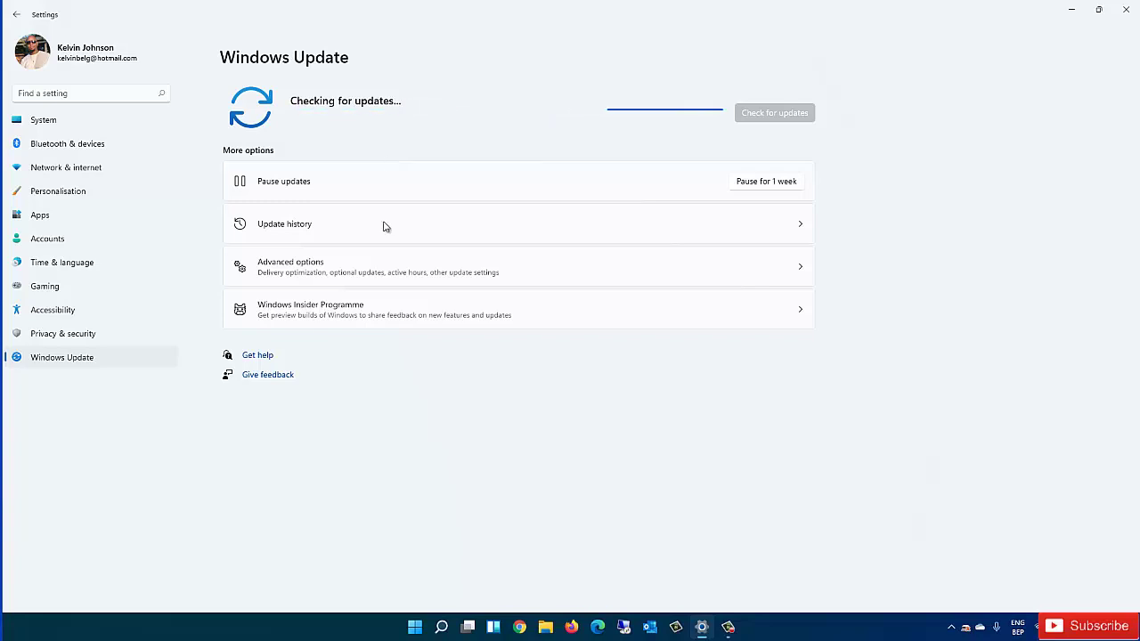
Open the Windows Insider Programme page from Windows Update and expand the Insider channel settings
click(375, 313)
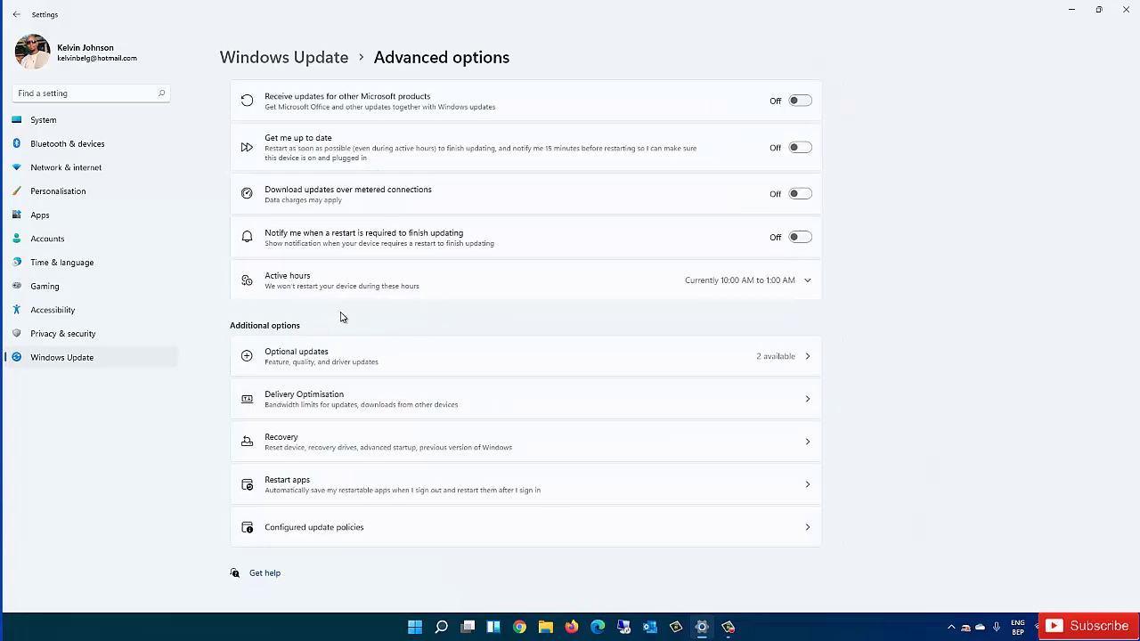
key(alt+Left)
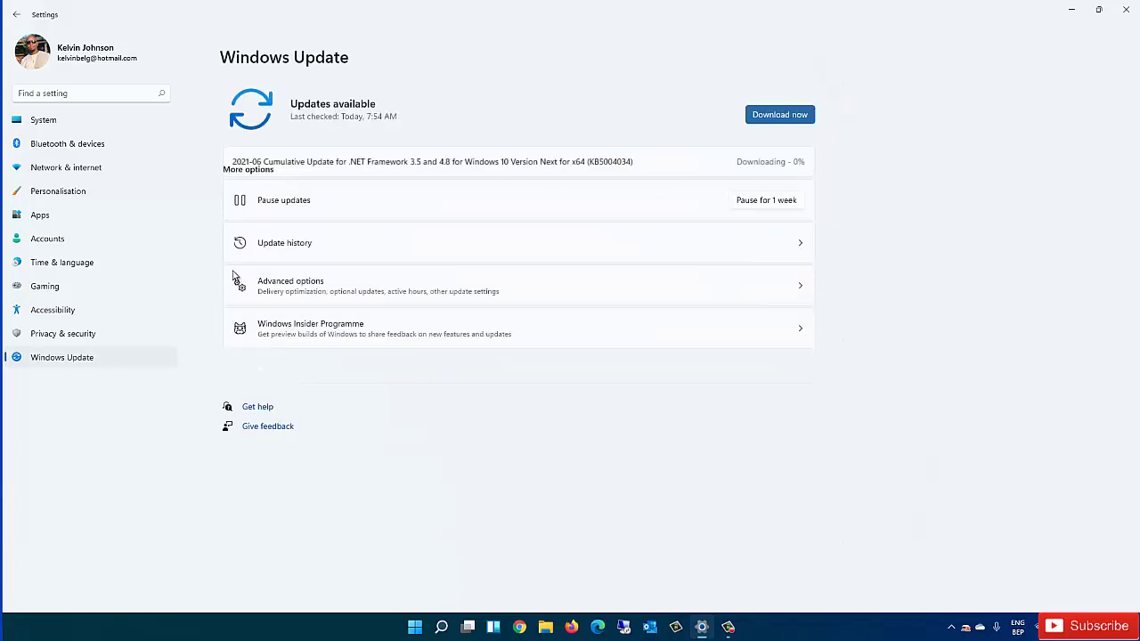
click(330, 359)
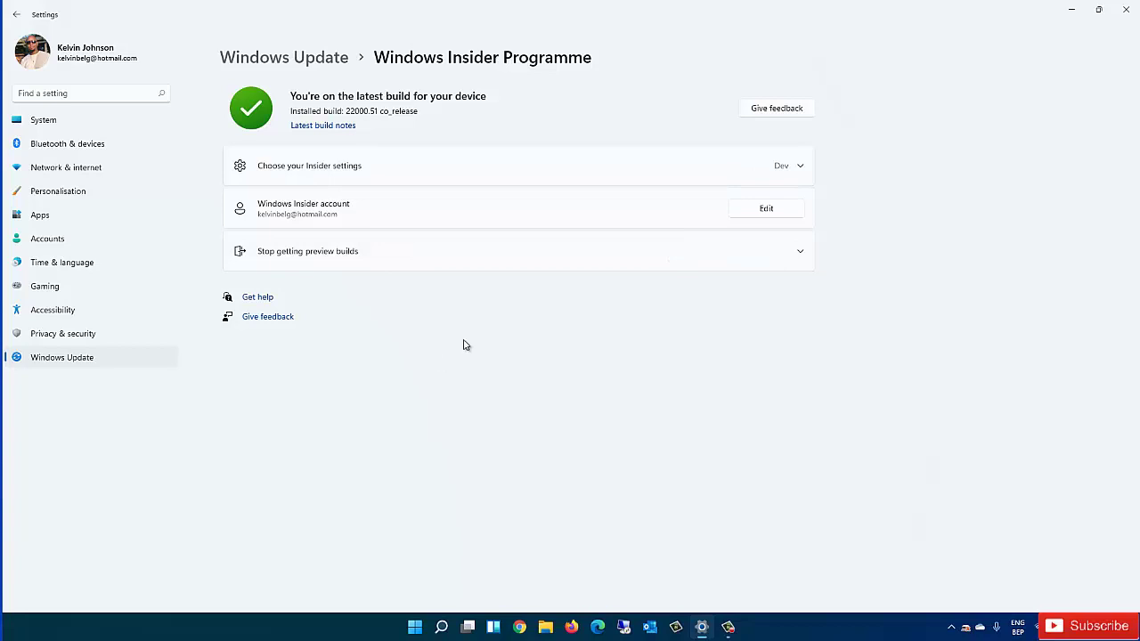
click(800, 168)
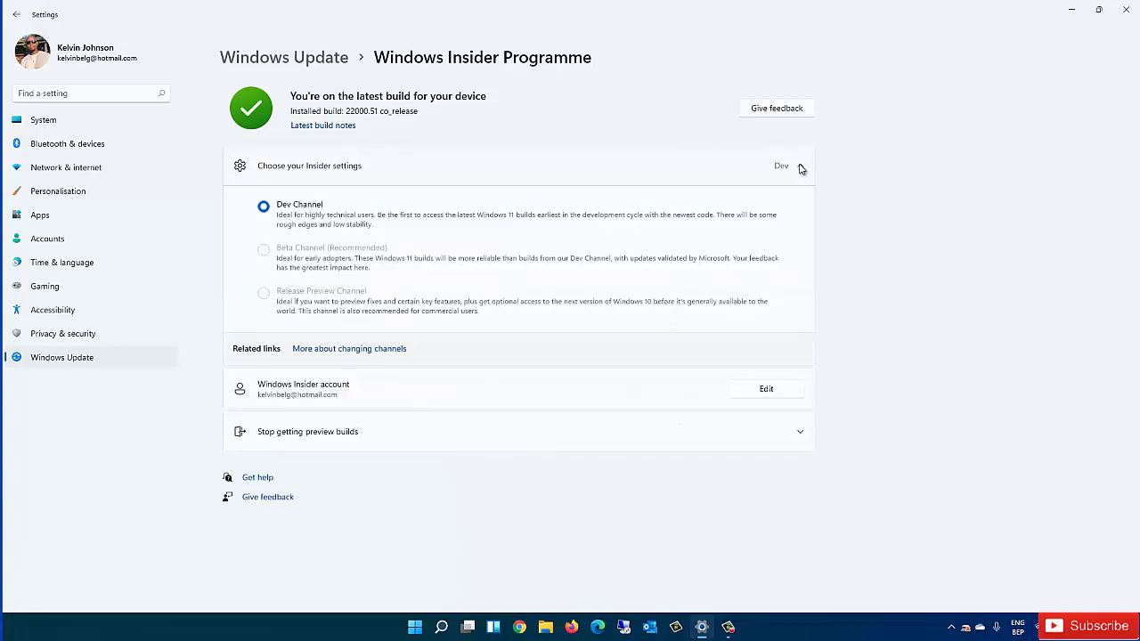